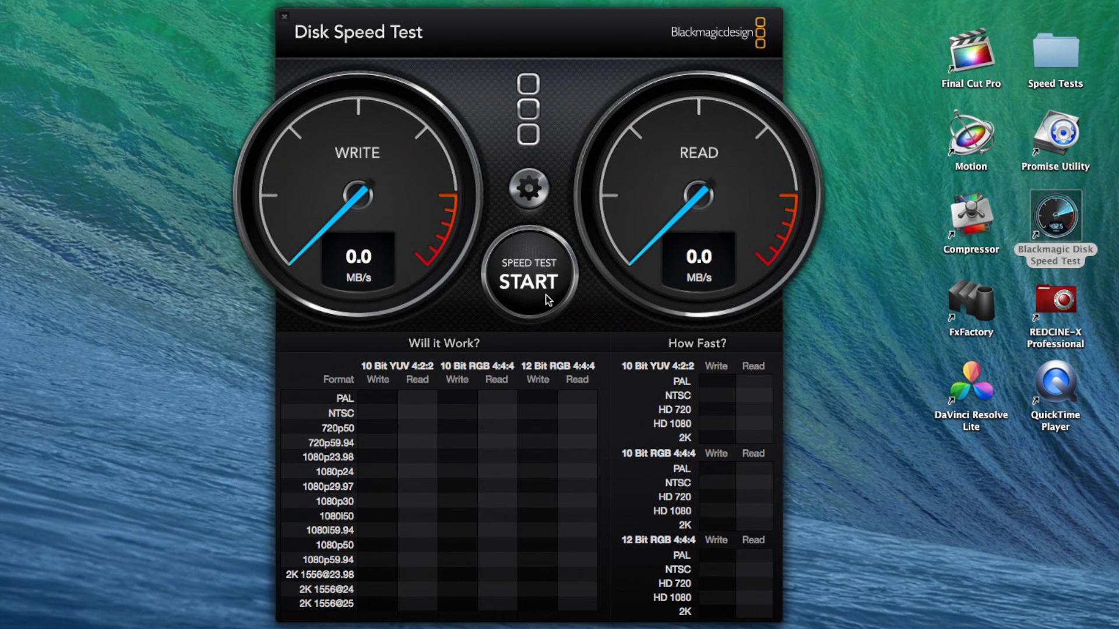
# Run the disk speed test on the current drive, and set the test's target location to the Desktop folder
pyautogui.click(545, 295)
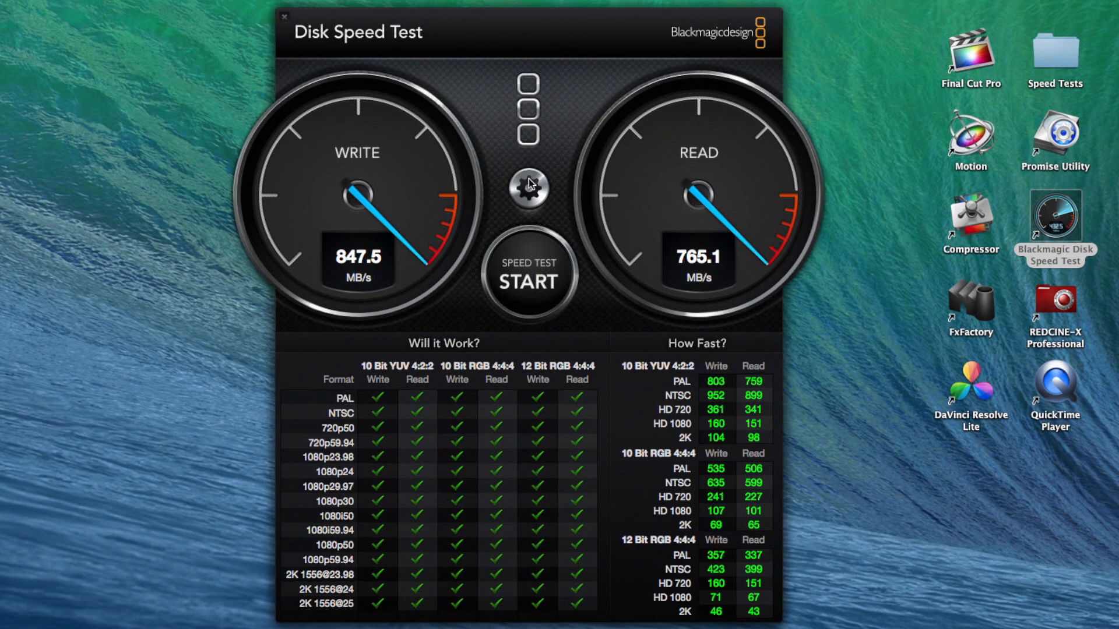
pyautogui.click(529, 186)
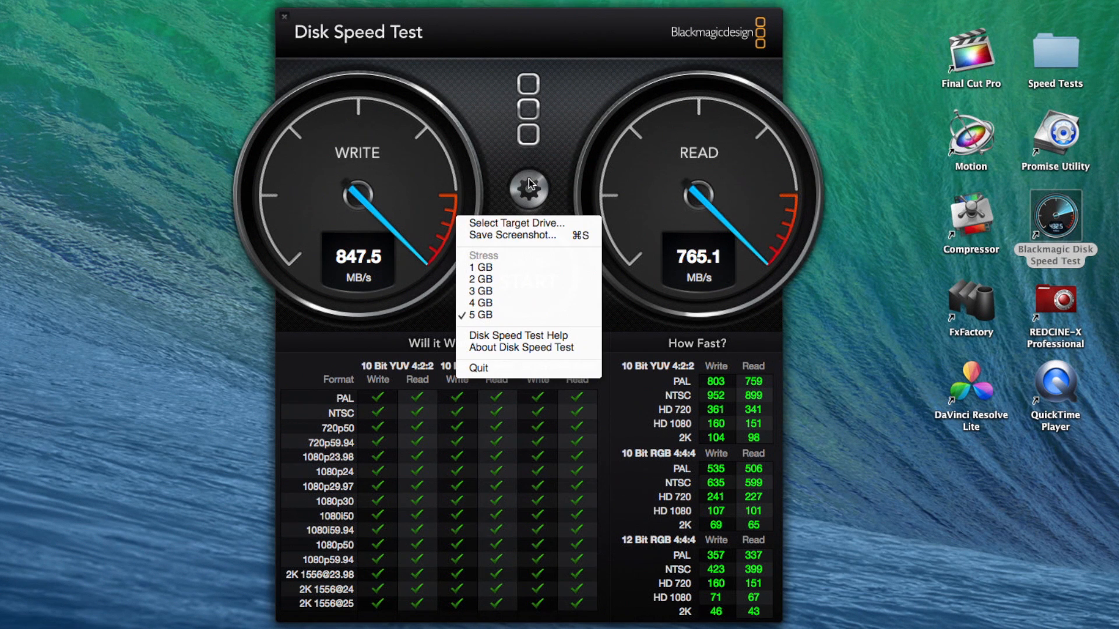
pyautogui.click(530, 225)
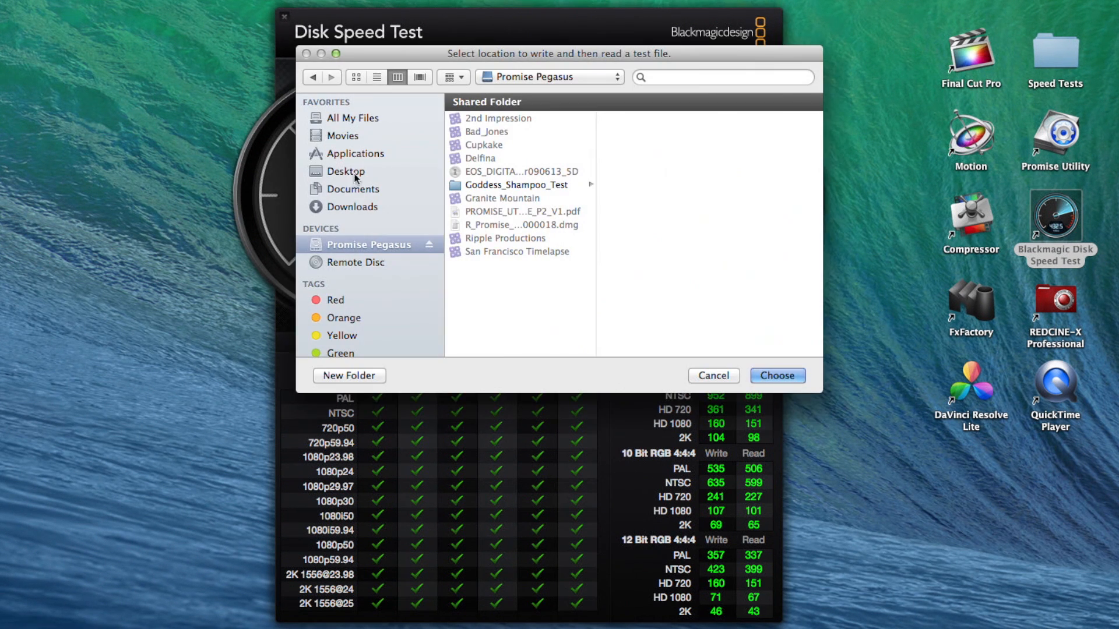
pyautogui.click(352, 170)
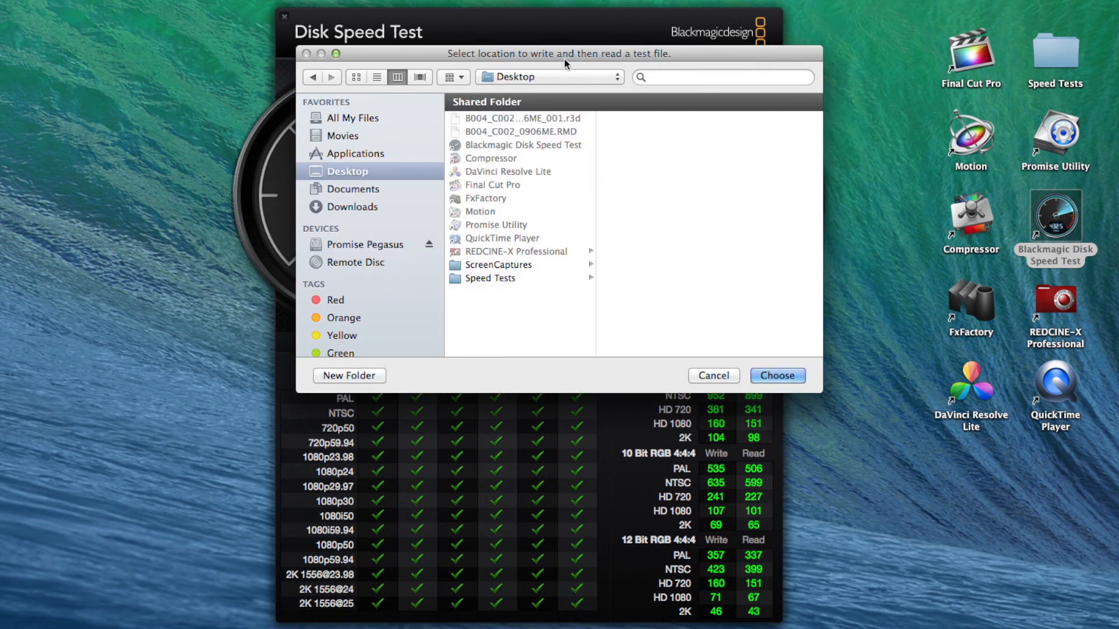
pyautogui.click(546, 77)
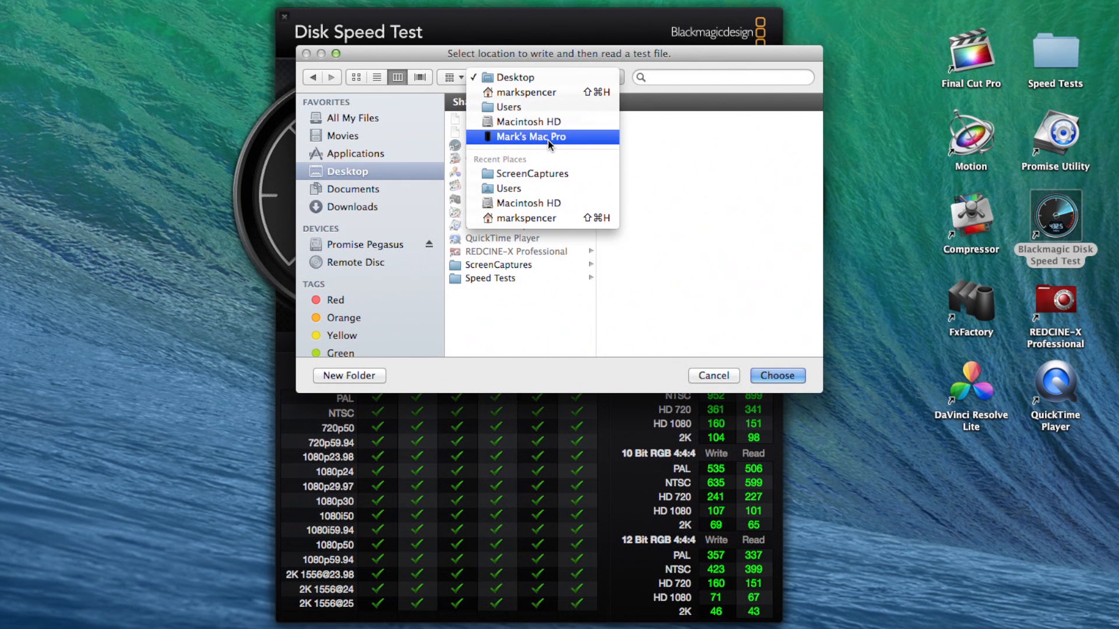
pyautogui.click(515, 77)
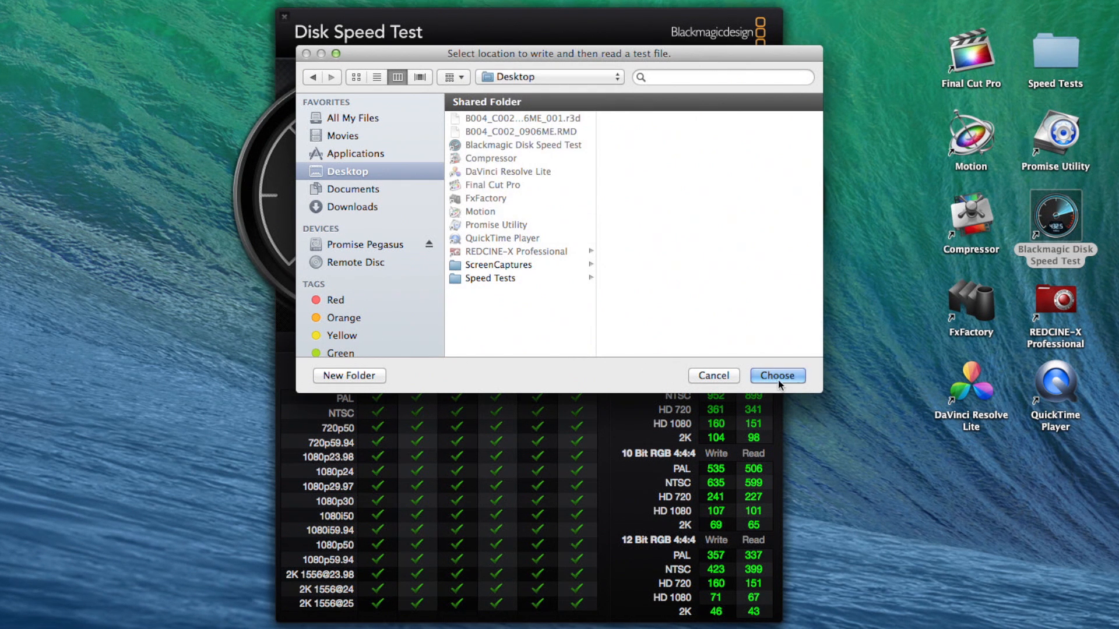
pyautogui.click(778, 376)
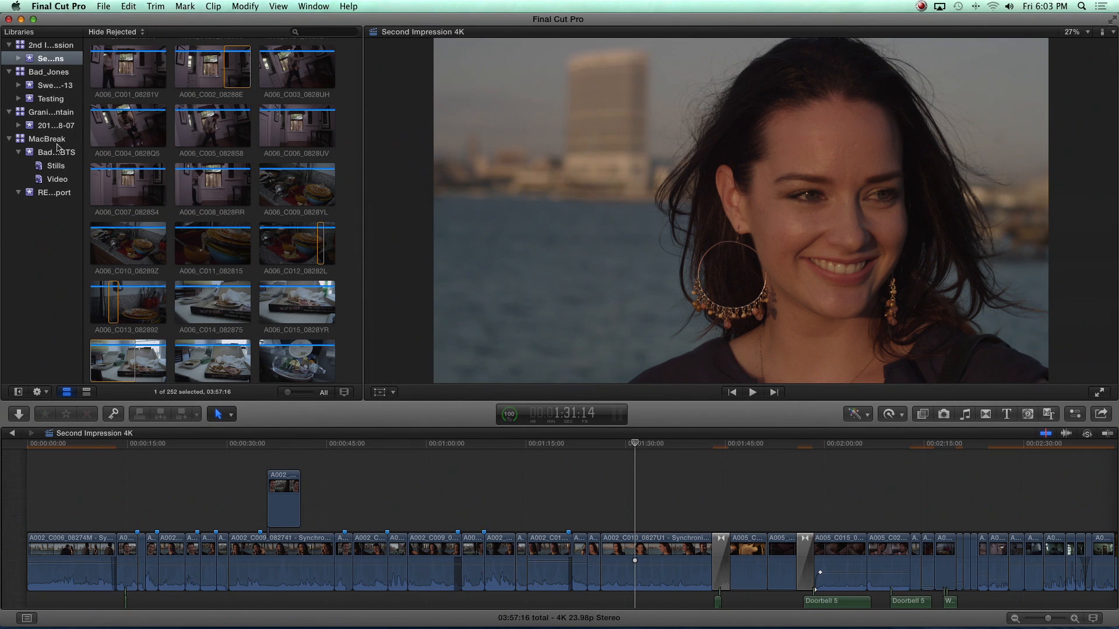
# Create a new Final Cut Pro library named MBS-import on the Promise Pegasus drive
pyautogui.click(39, 139)
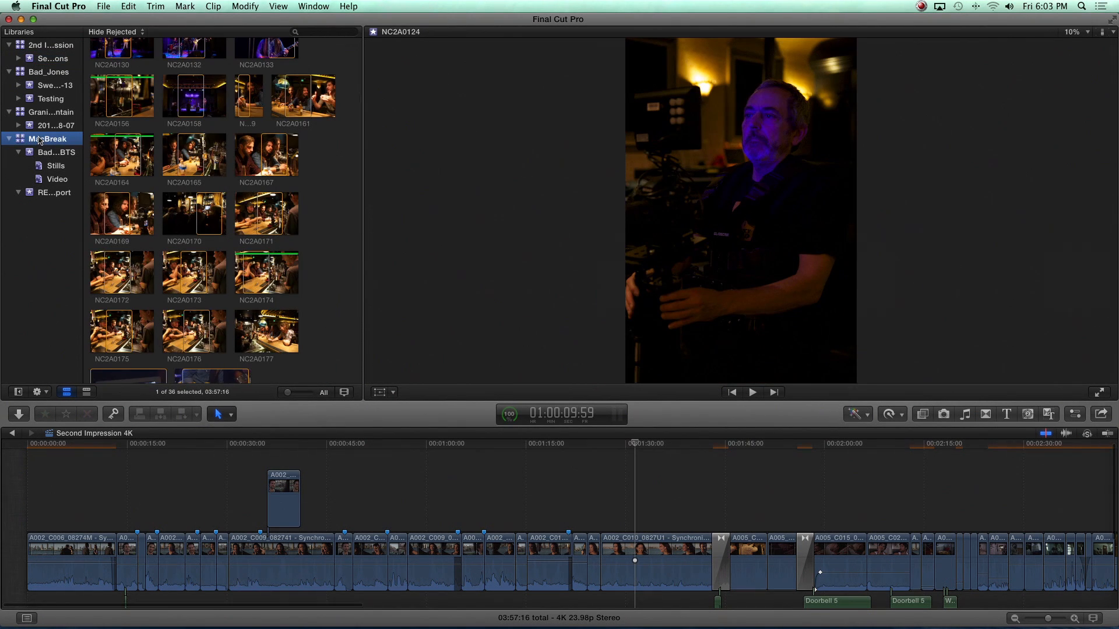
pyautogui.click(105, 7)
pyautogui.moveTo(109, 23)
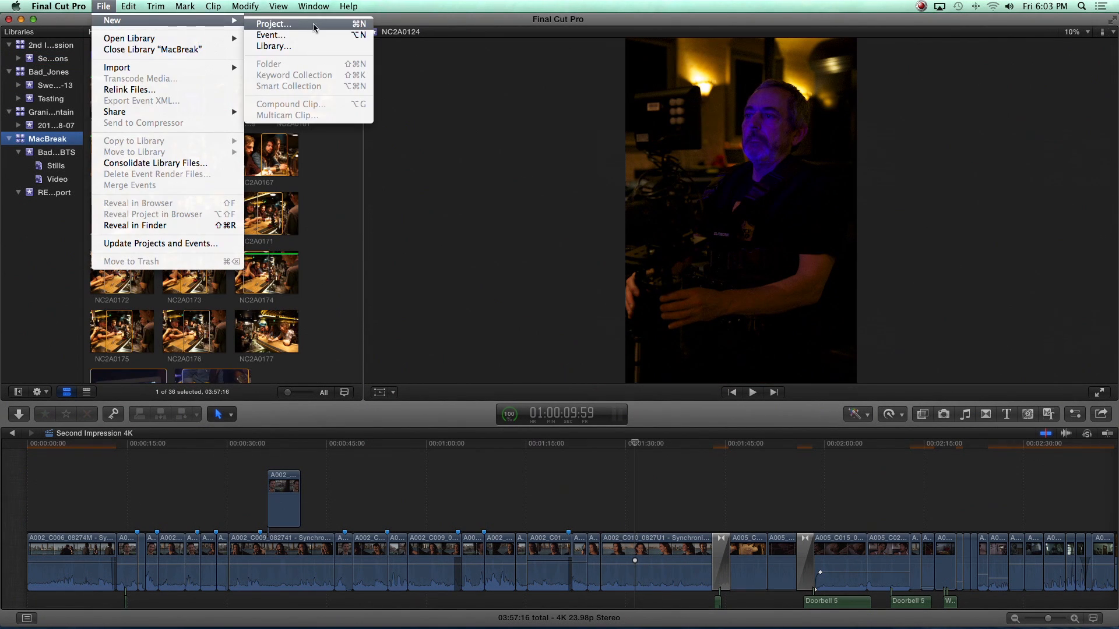
pyautogui.click(307, 53)
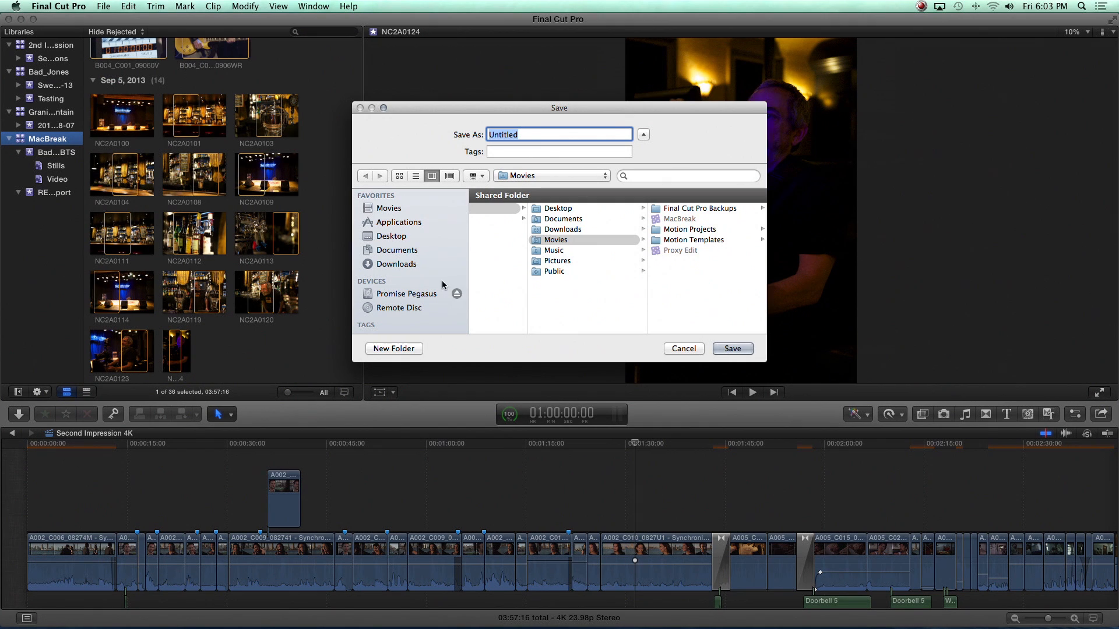
pyautogui.click(402, 294)
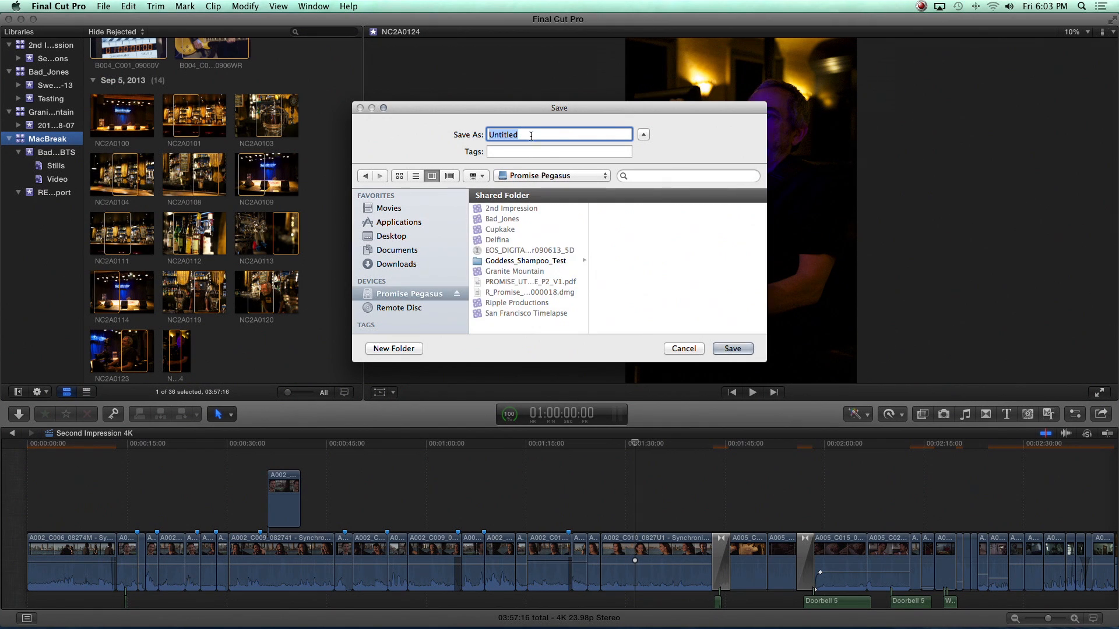
pyautogui.write('MBS-import')
pyautogui.press('Return')
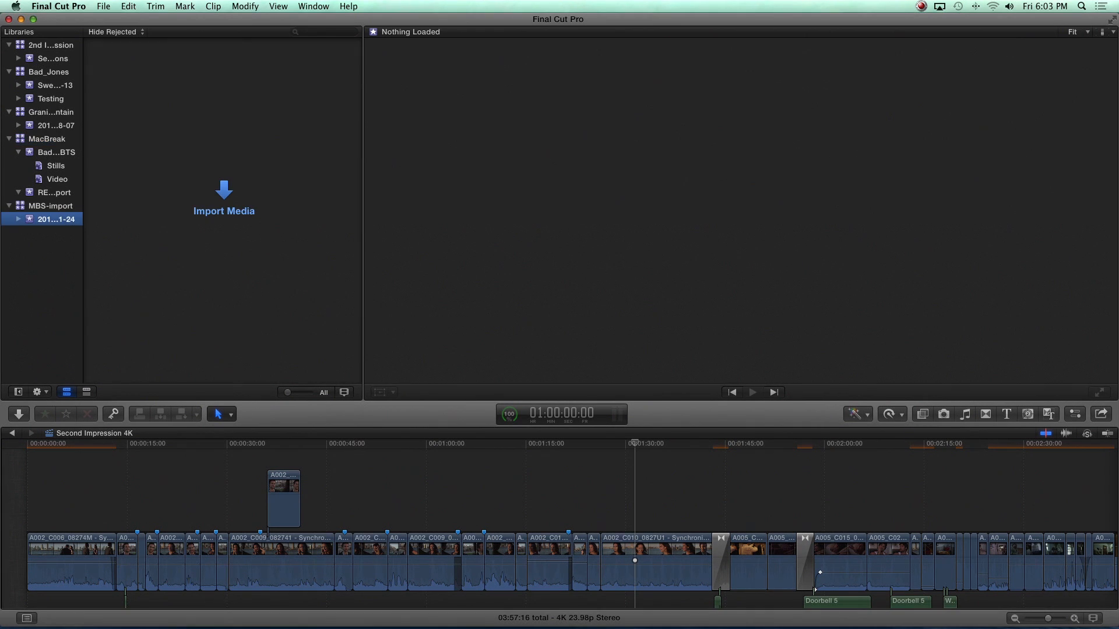
# Open media import for the new library's event and select the entire RED clip B004_C002_0906ME_001.r3d from the Desktop
pyautogui.click(227, 199)
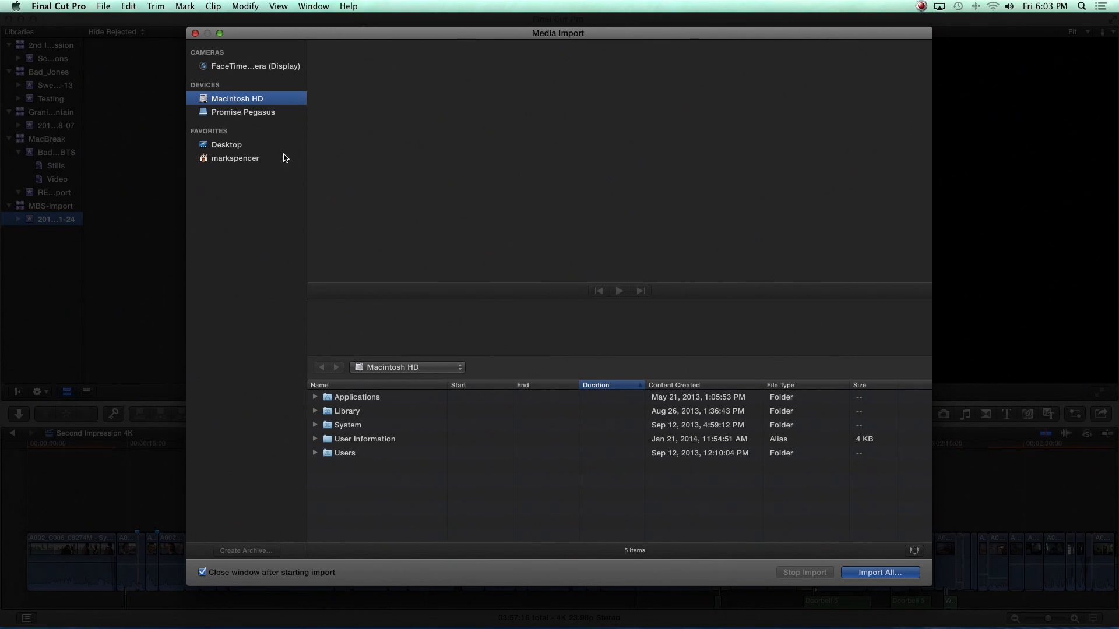
pyautogui.click(241, 156)
pyautogui.click(239, 145)
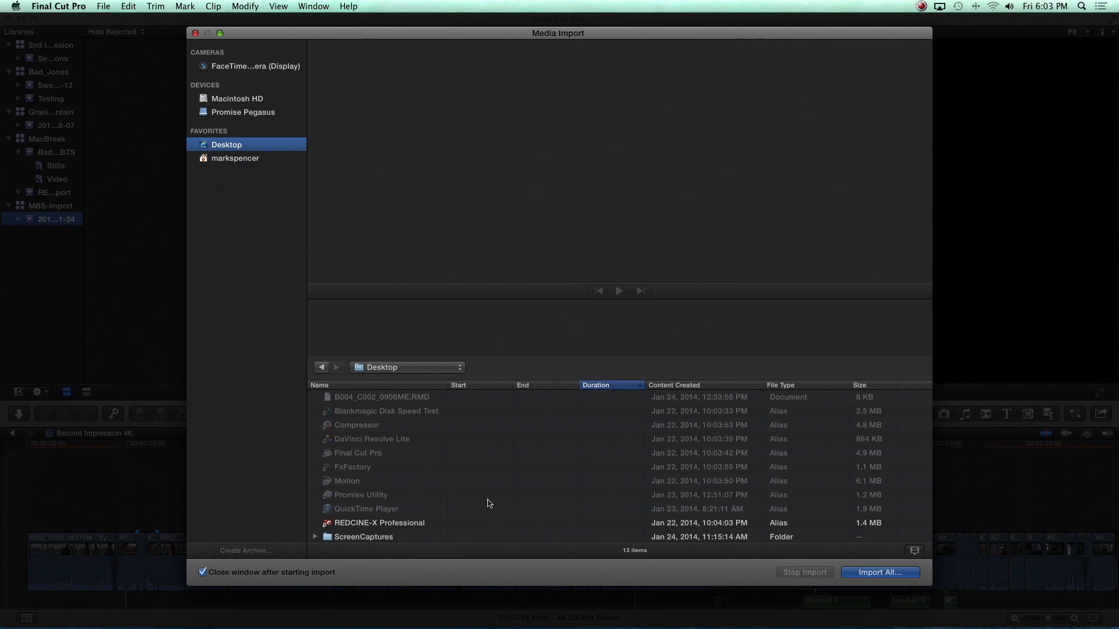
pyautogui.scroll(-2, 420, 528)
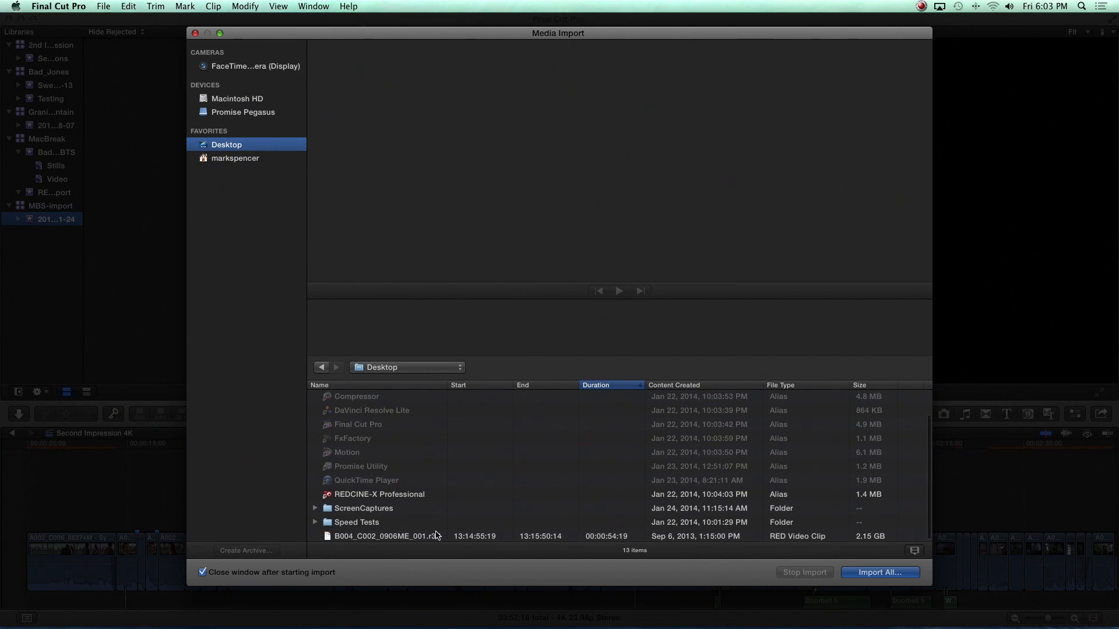
pyautogui.click(436, 535)
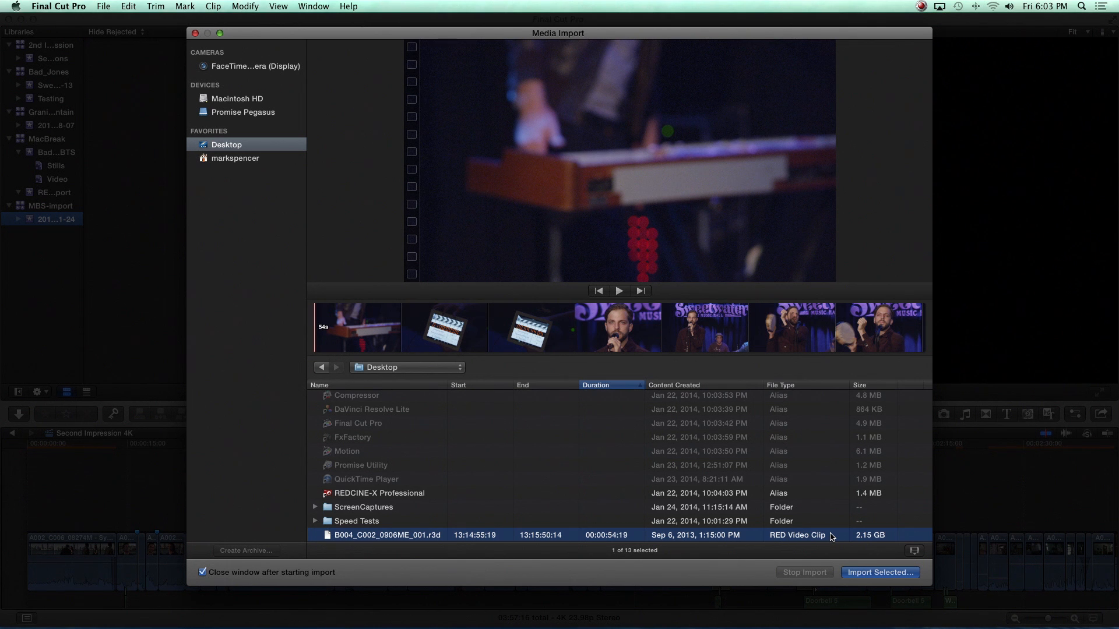
pyautogui.click(318, 322)
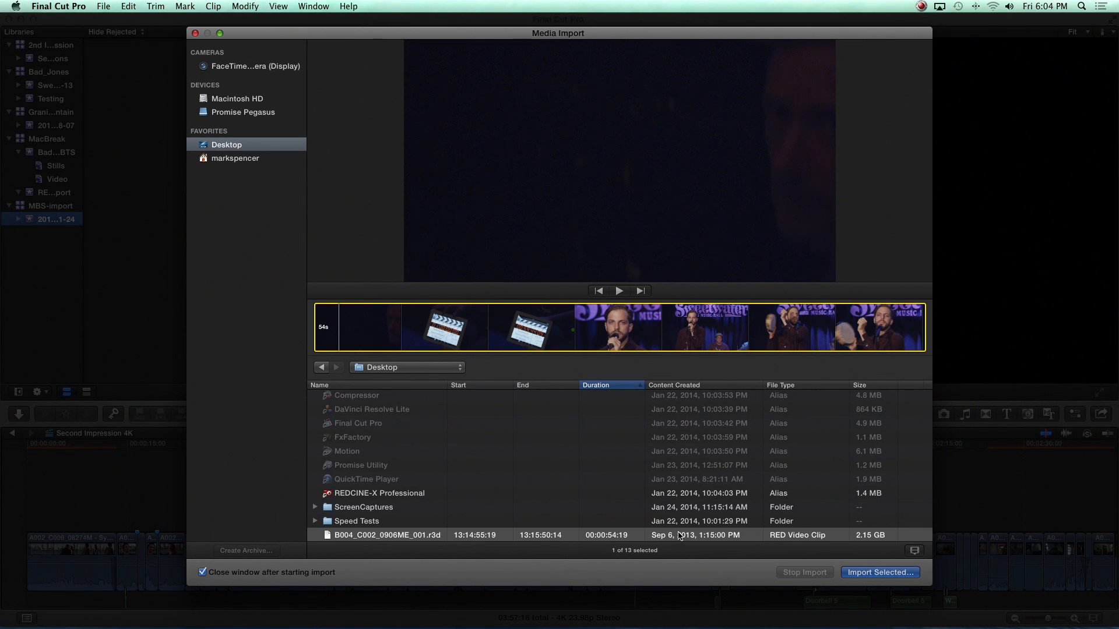
# Import the selected clip into the 2014-01-24 event, copying files into the MBS-import library and creating optimized and proxy media
pyautogui.click(879, 572)
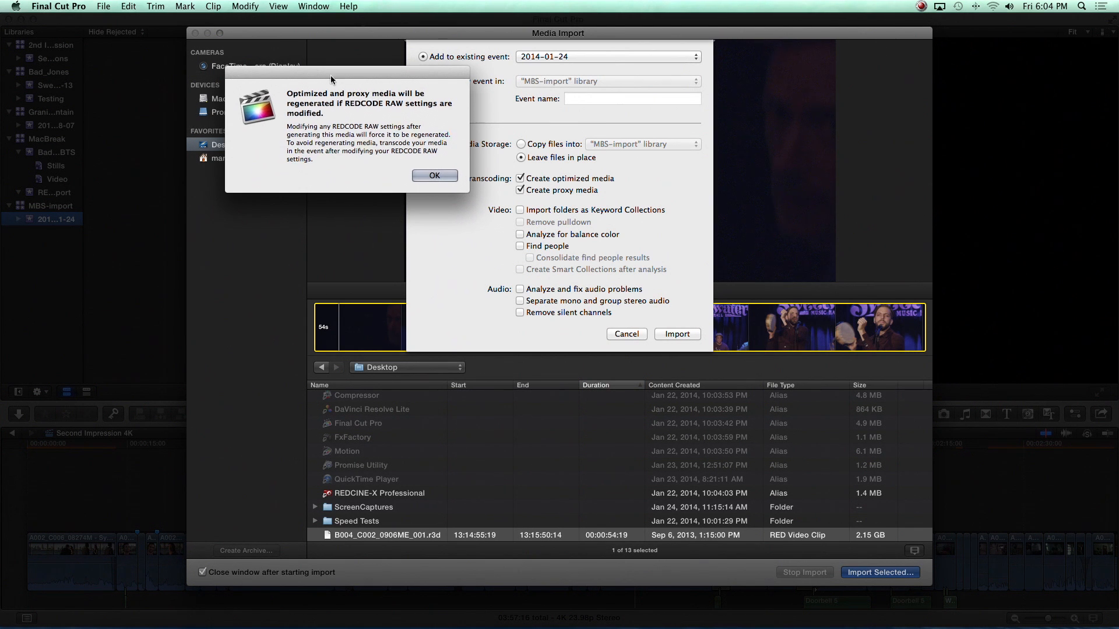
pyautogui.moveTo(330, 73); pyautogui.dragTo(373, 124)
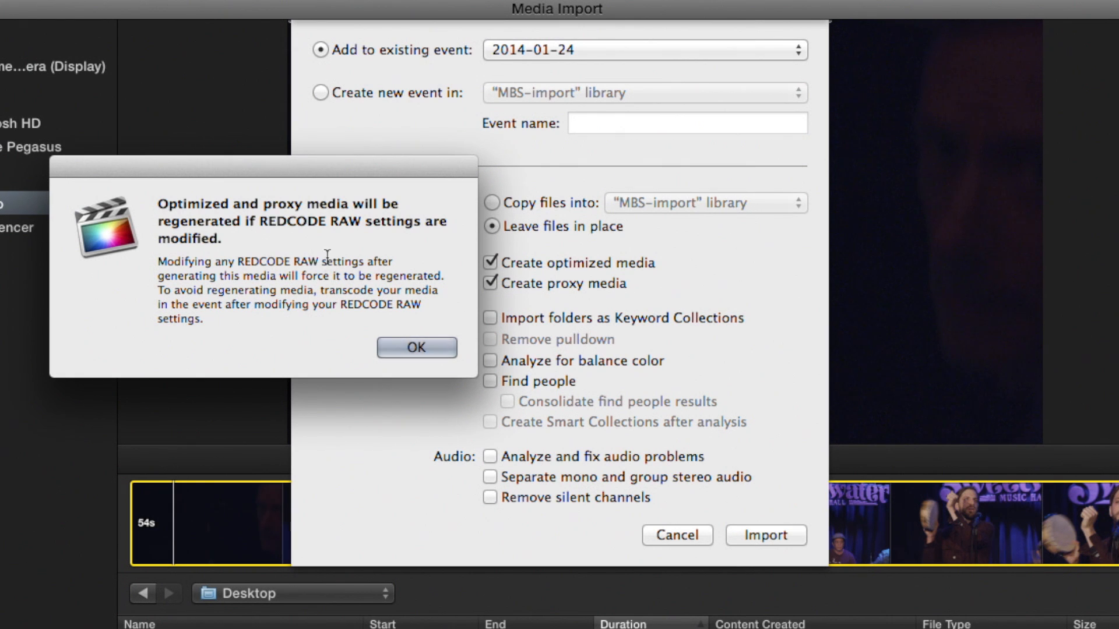
pyautogui.click(405, 348)
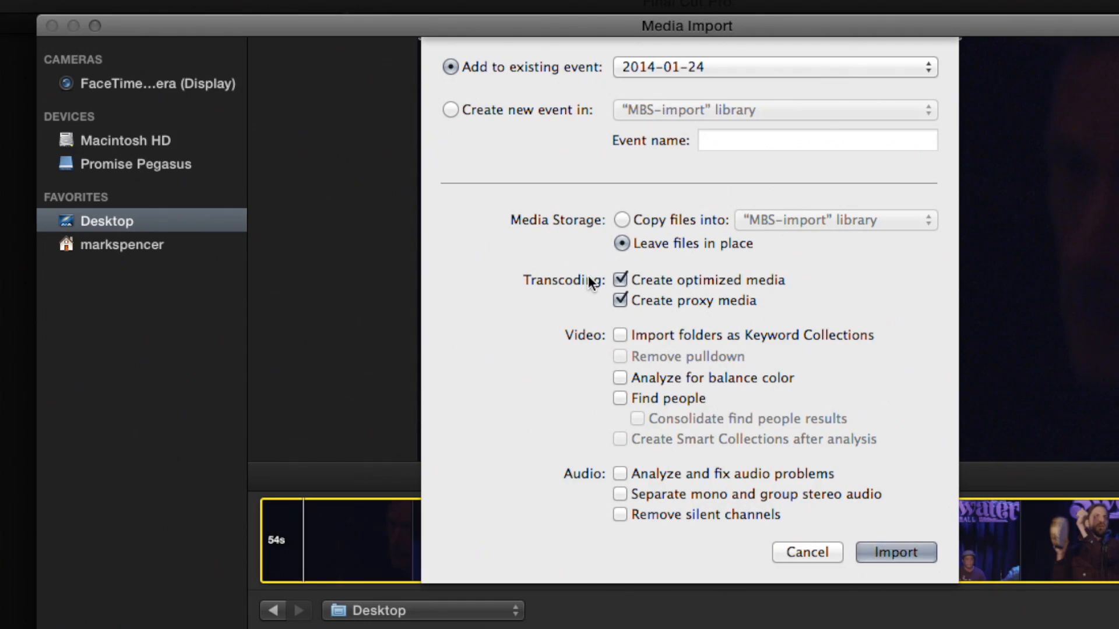
pyautogui.click(620, 281)
pyautogui.click(622, 220)
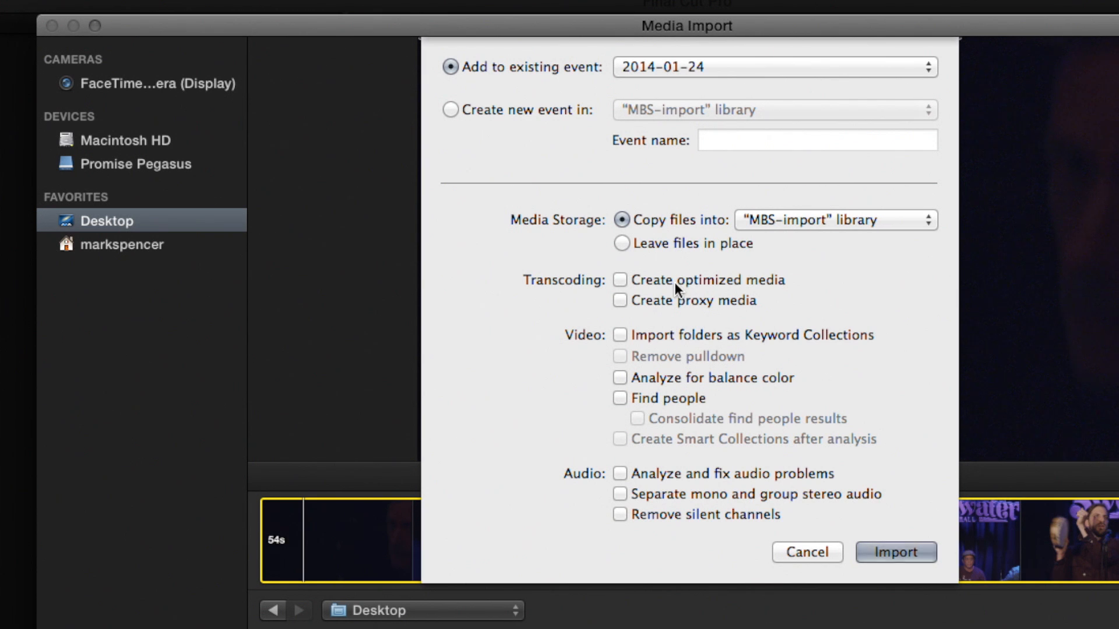
pyautogui.moveTo(673, 282)
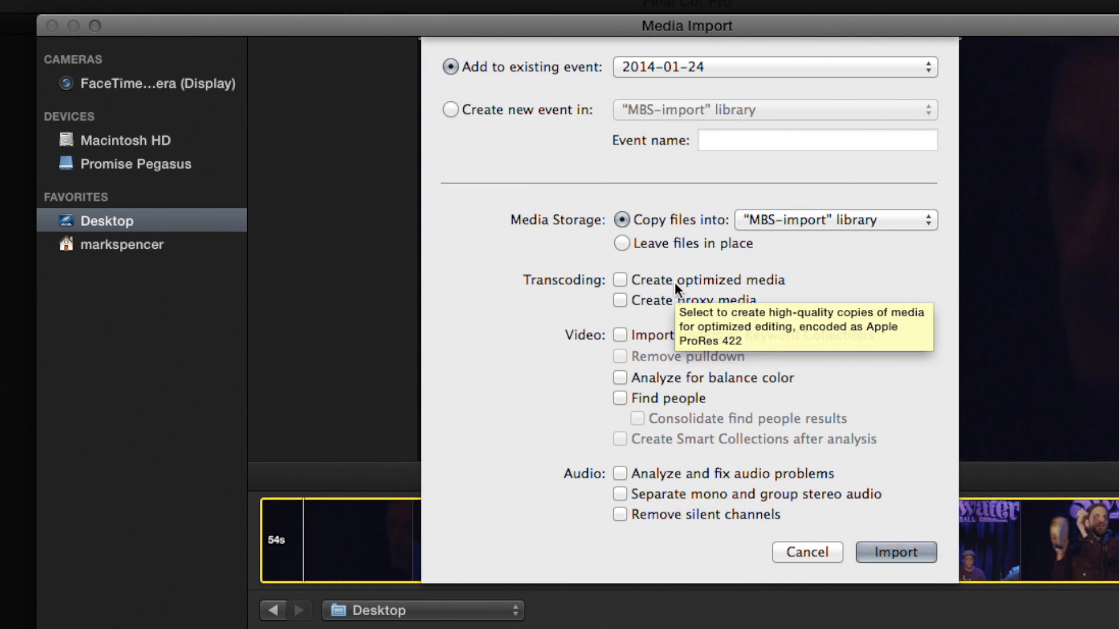
pyautogui.click(621, 281)
pyautogui.click(620, 298)
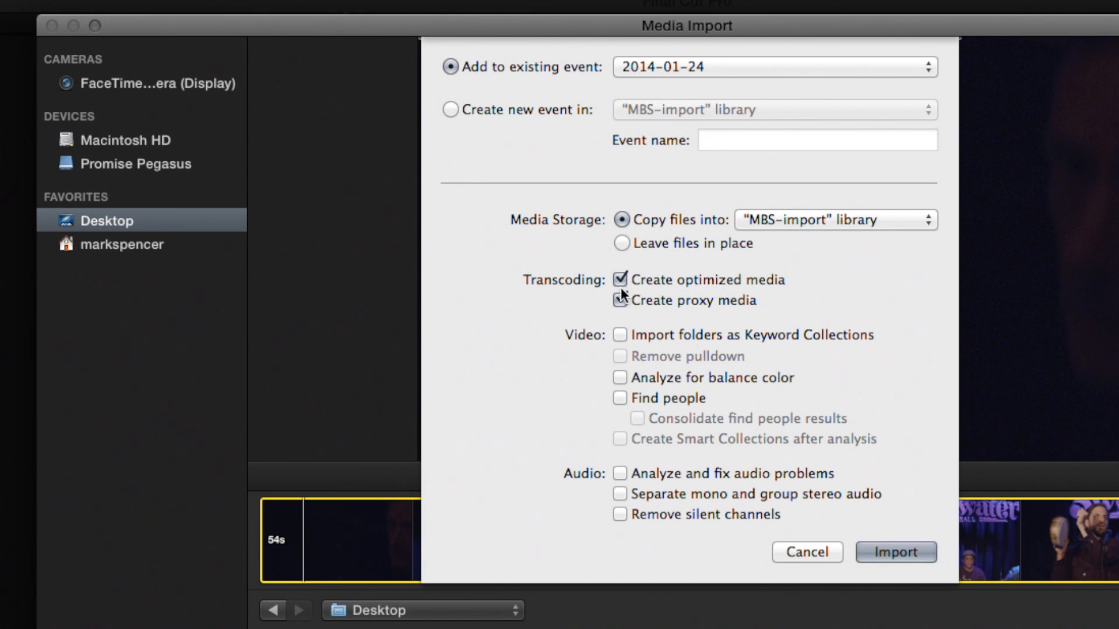
pyautogui.click(900, 548)
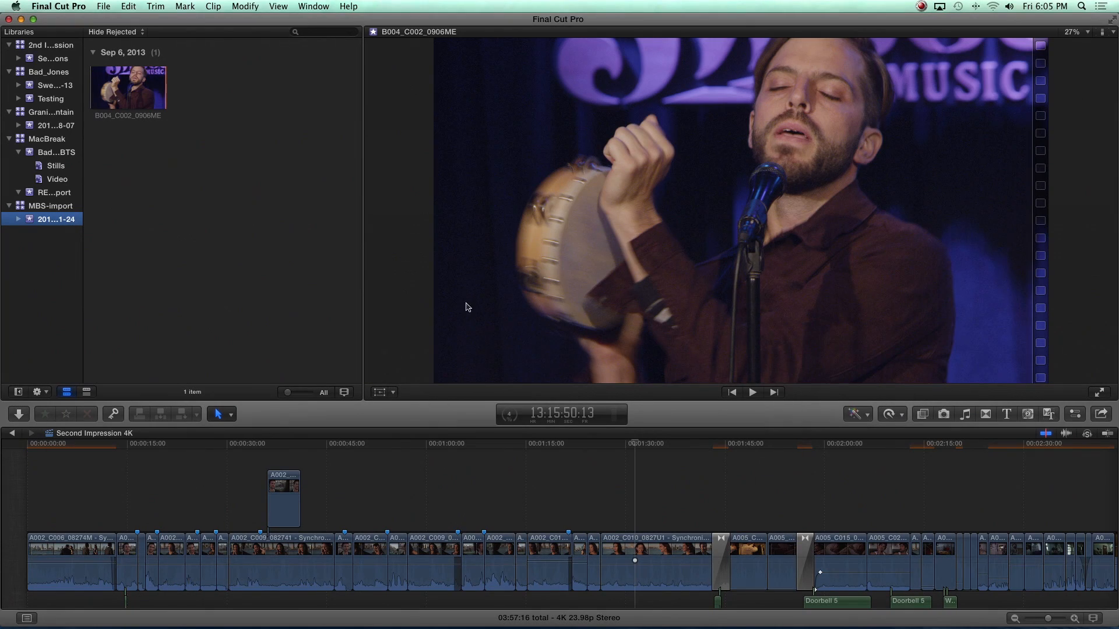
# Open the background tasks and expand Transcoding and Analysis to check the imported clip's progress
pyautogui.click(509, 415)
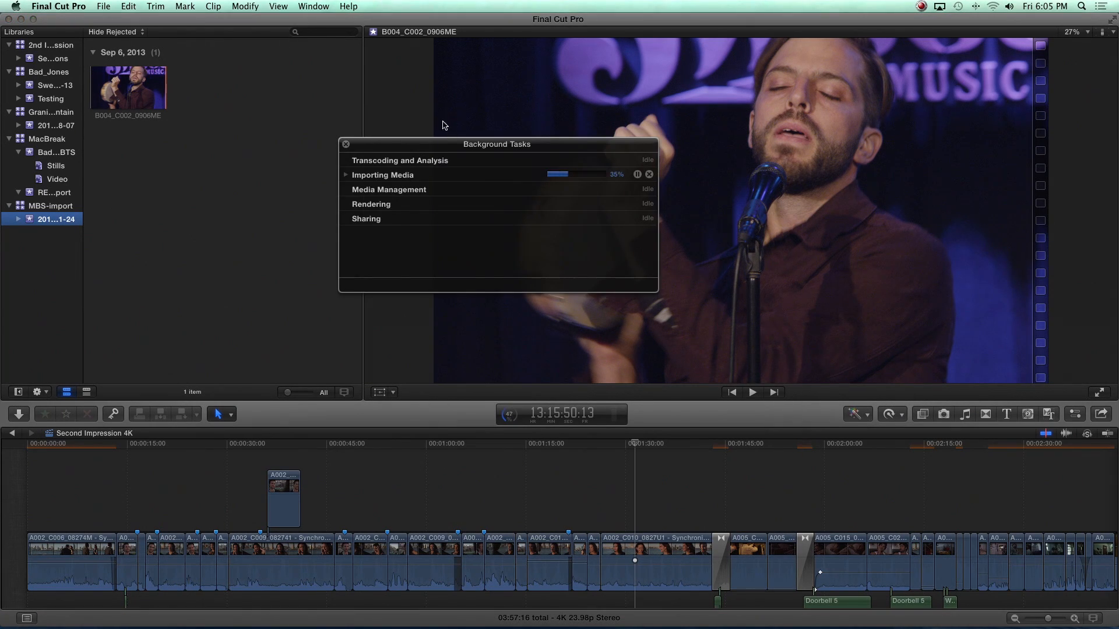
pyautogui.moveTo(437, 144); pyautogui.dragTo(440, 128)
pyautogui.click(349, 160)
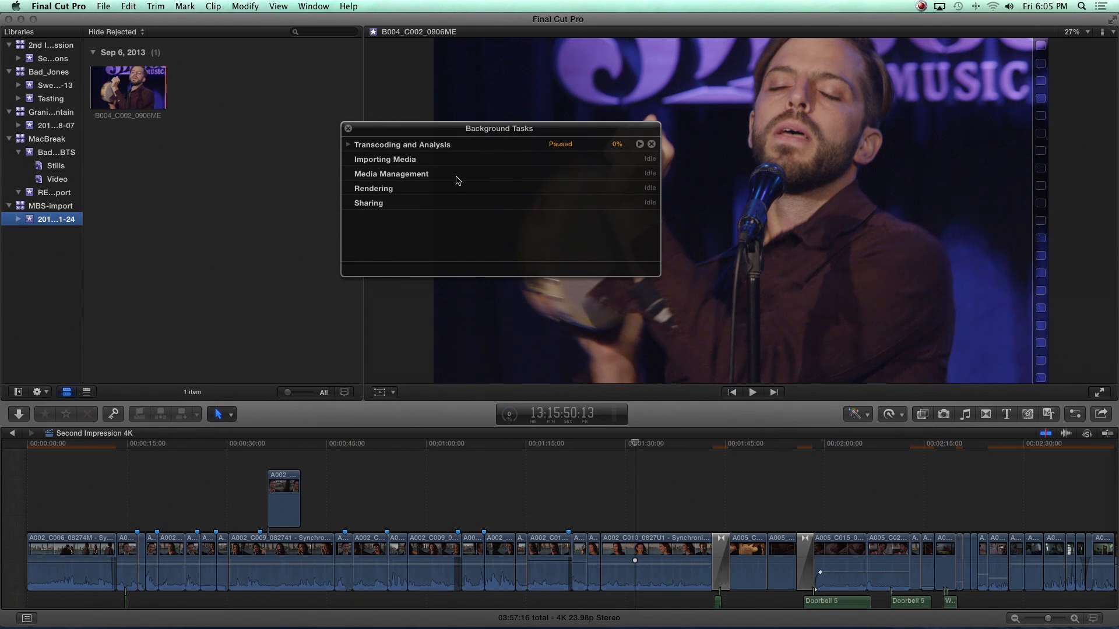
pyautogui.click(348, 146)
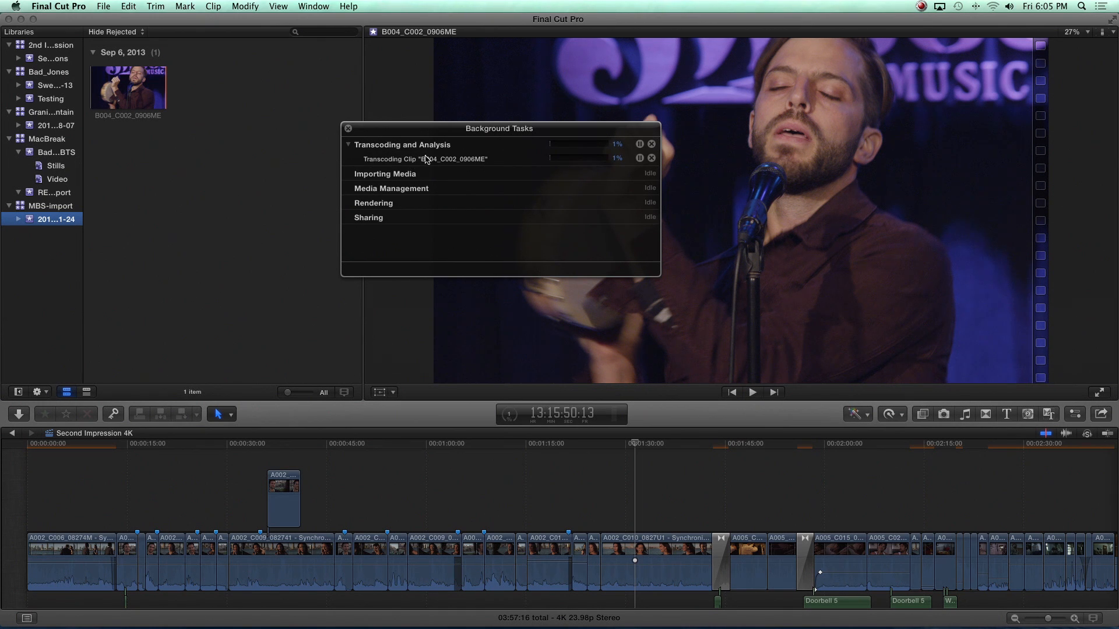
pyautogui.moveTo(472, 131); pyautogui.dragTo(387, 138)
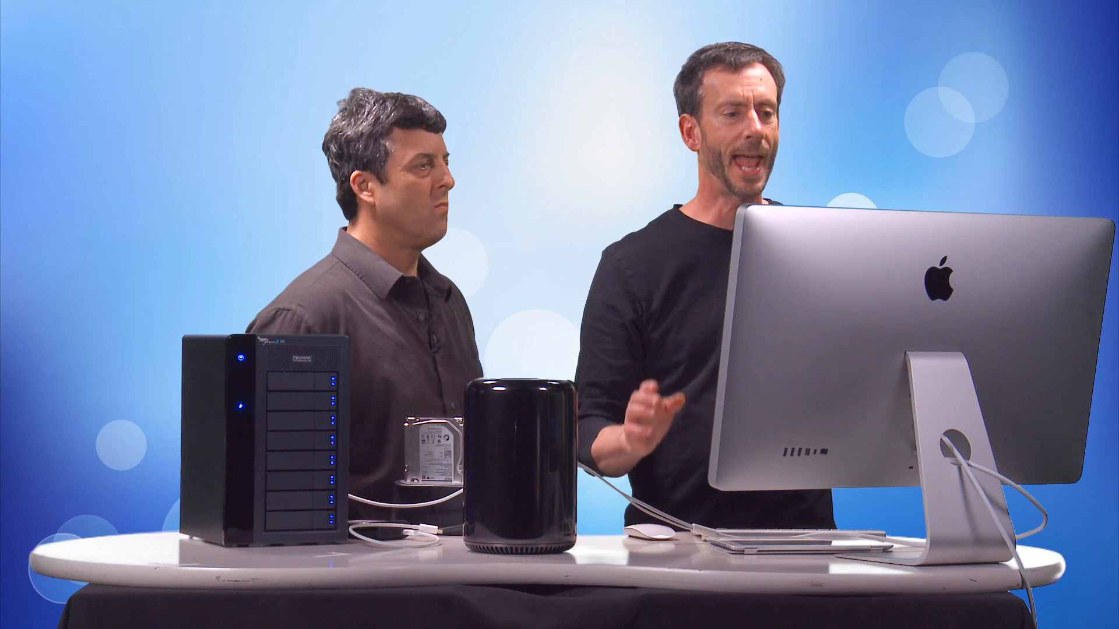